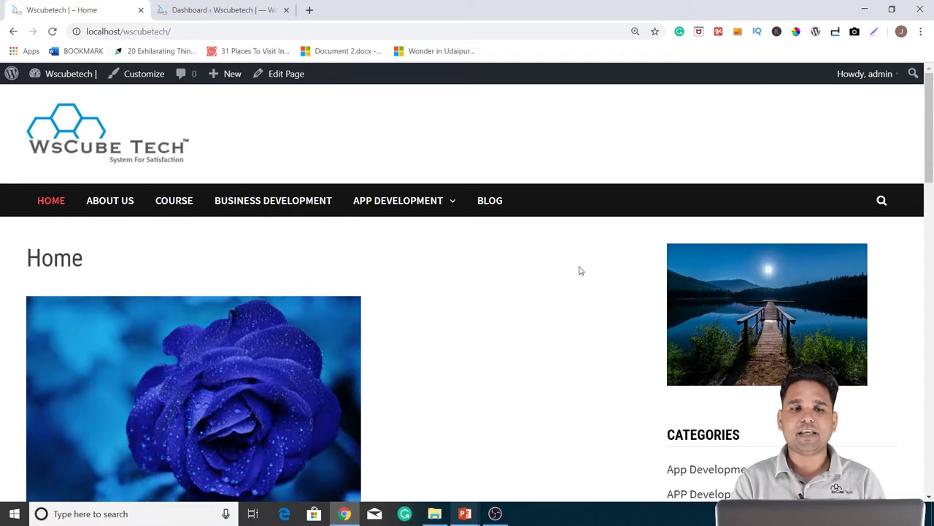
- Create a new page in the WordPress admin and title it "Gallery"
left_click(234, 10)
left_click(33, 229)
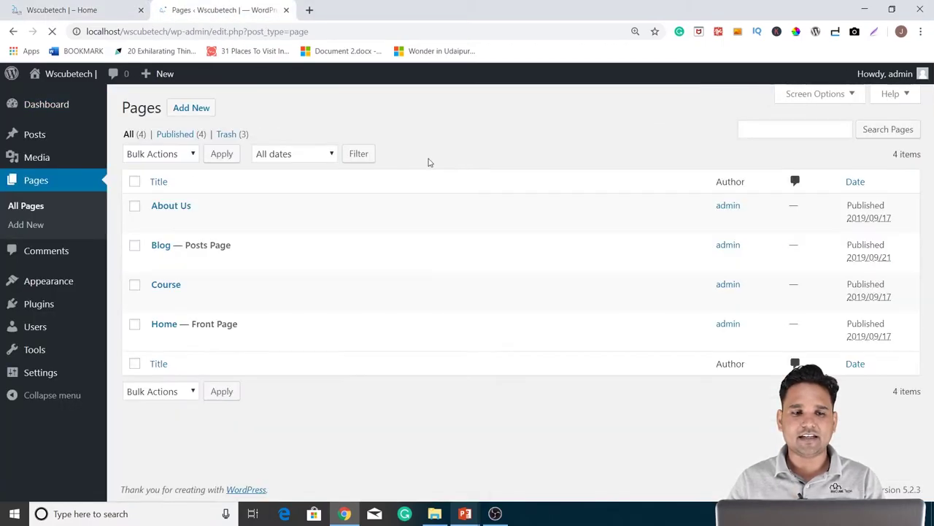
left_click(191, 106)
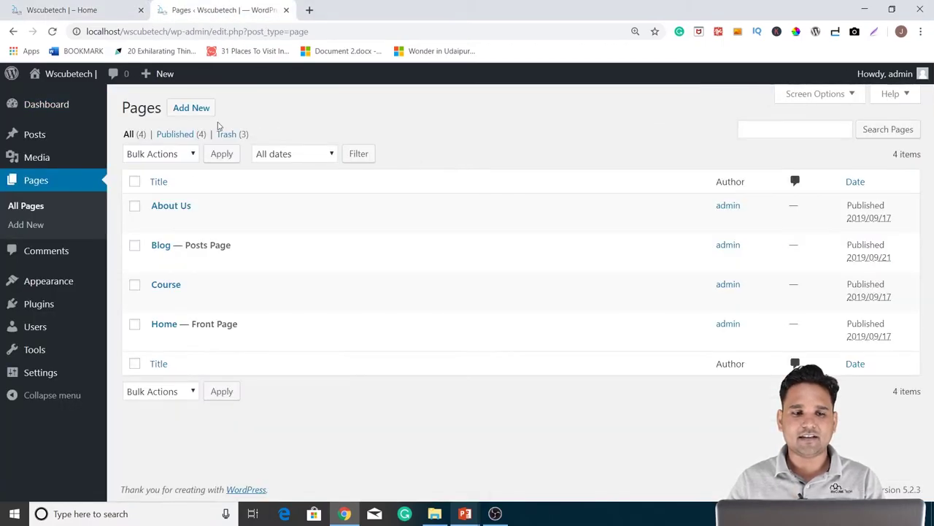
type("Gallery")
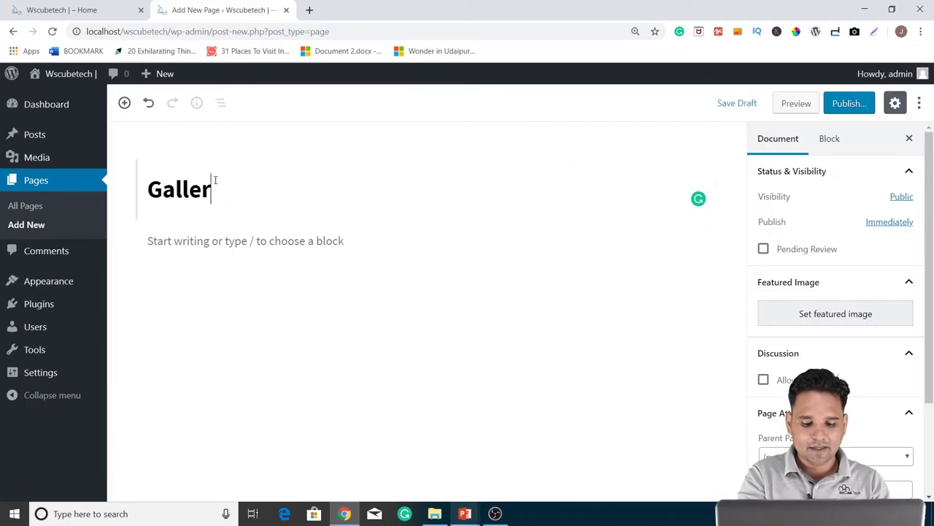
- Insert a gallery block below the title with the lake pier, both fort, aerial city and blue rose images from the media library
left_click(226, 240)
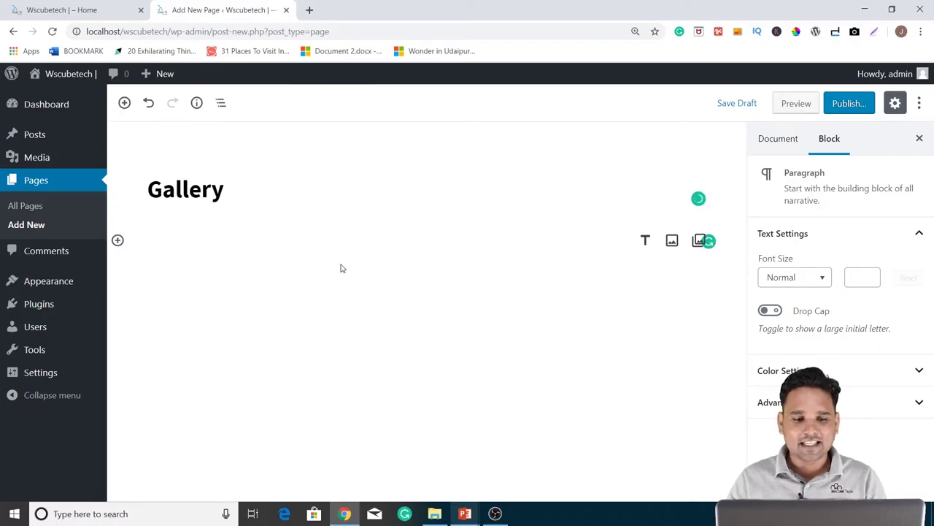
left_click(698, 241)
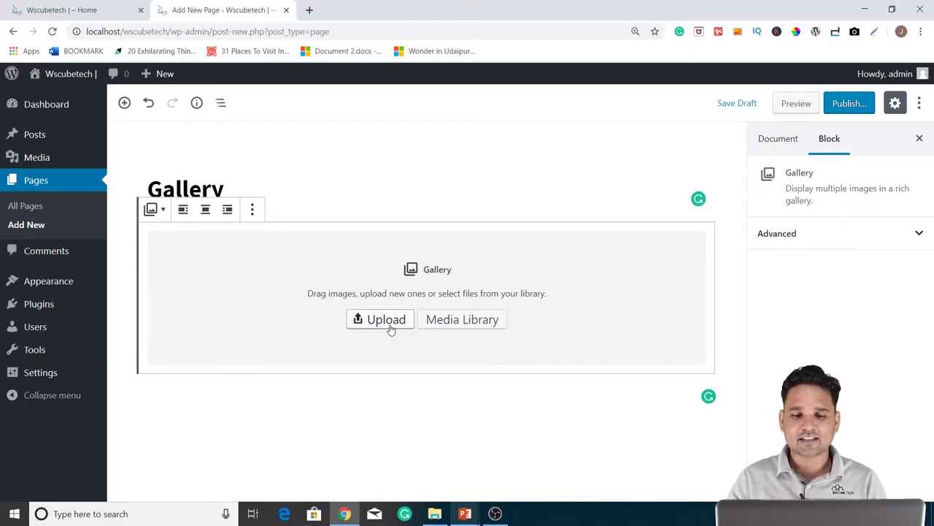
left_click(466, 321)
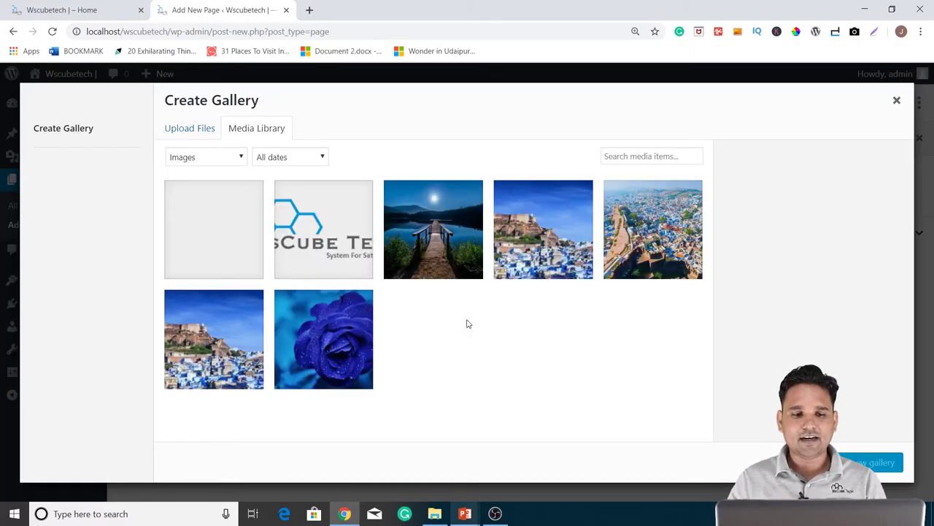
left_click(453, 256)
left_click(546, 245)
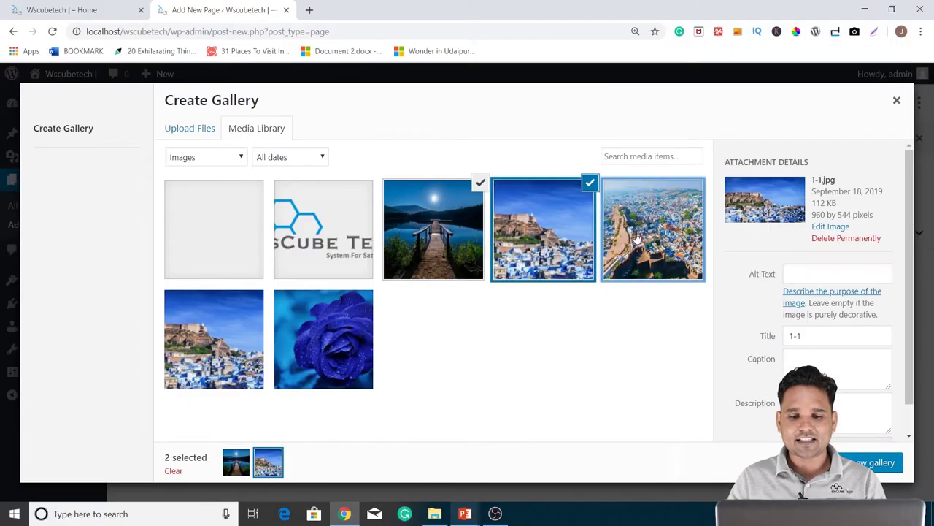
left_click(652, 237)
left_click(339, 359)
left_click(192, 363)
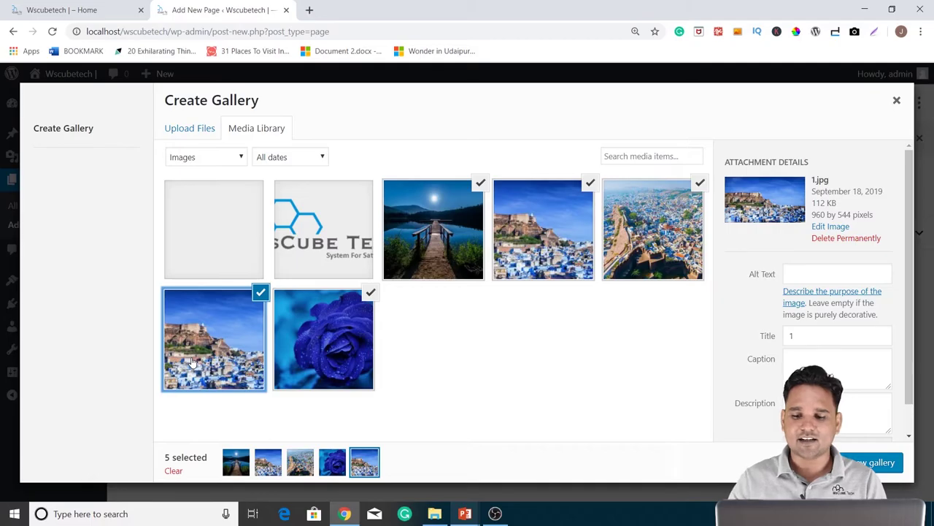
left_click(880, 462)
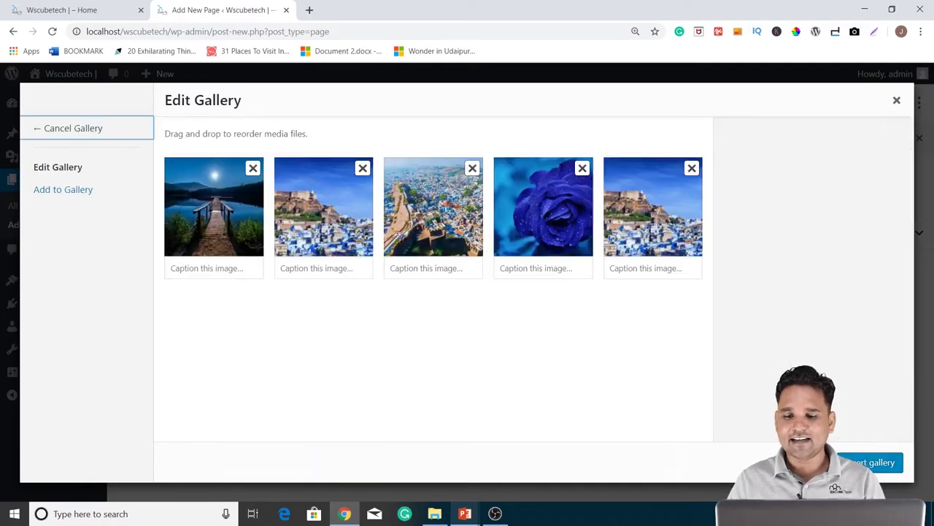
left_click(879, 462)
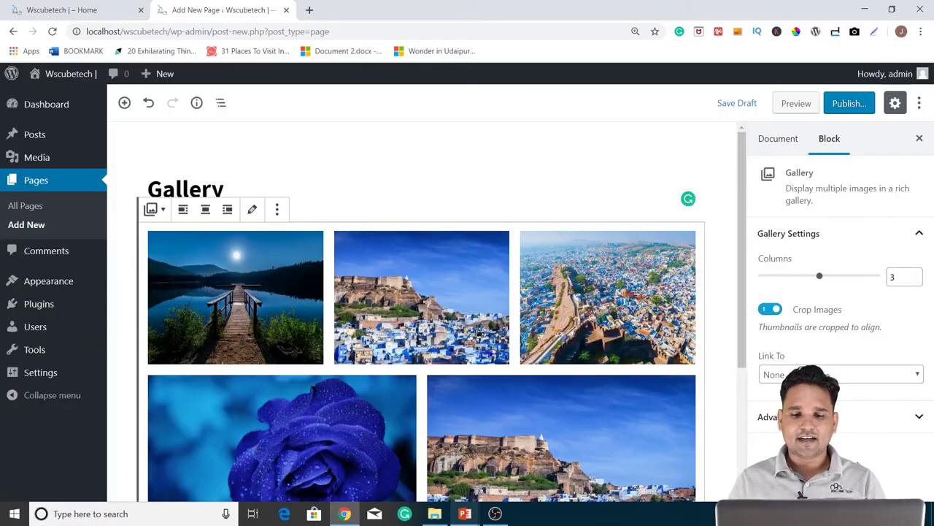
- Review the inserted image gallery and publish the Gallery page
scroll(513, 407, "down", 3)
scroll(514, 407, "up", 2)
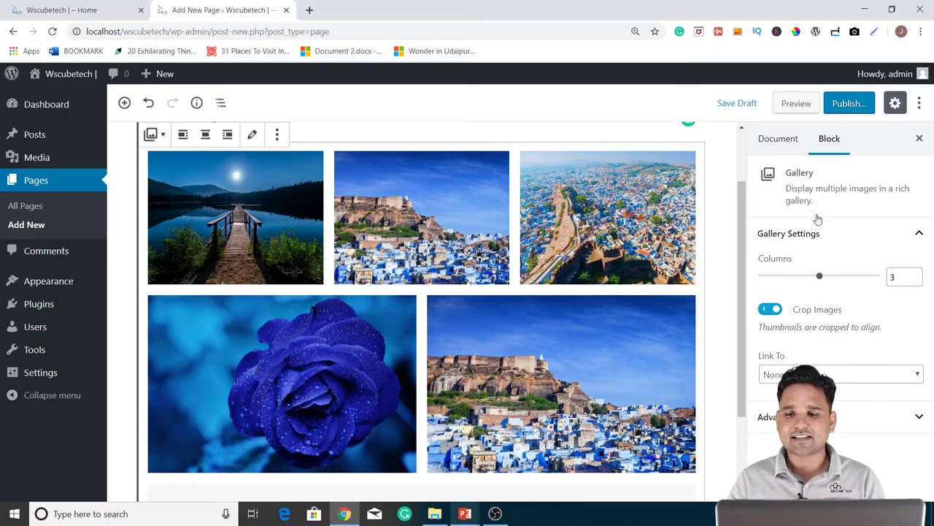
left_click(844, 106)
left_click(844, 108)
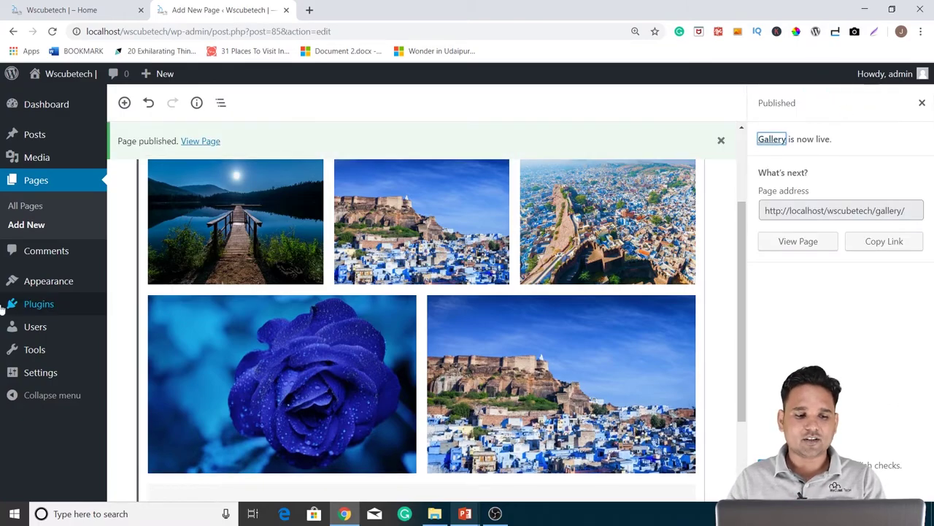
- Add the Gallery page to the site's Top Menu and save the menu
mouse_move(40, 286)
left_click(128, 341)
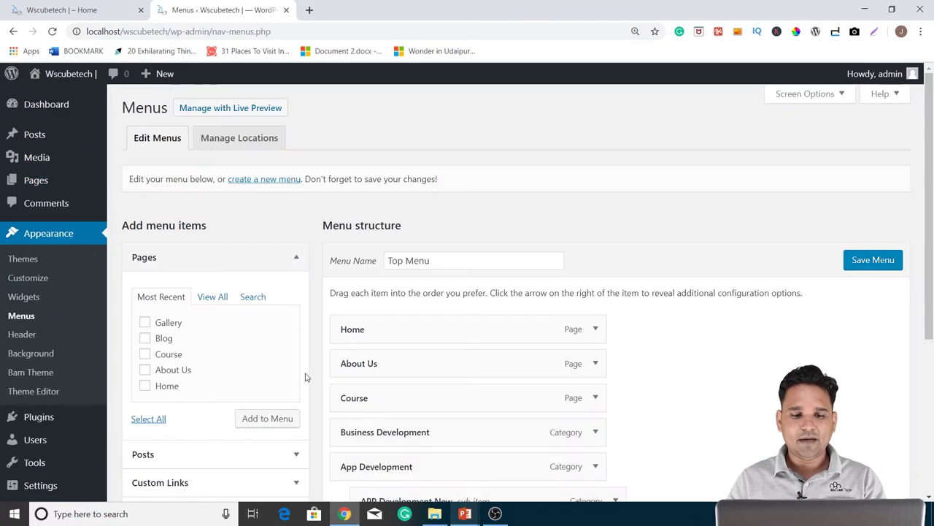
scroll(148, 205, "down", 2)
left_click(145, 201)
left_click(263, 301)
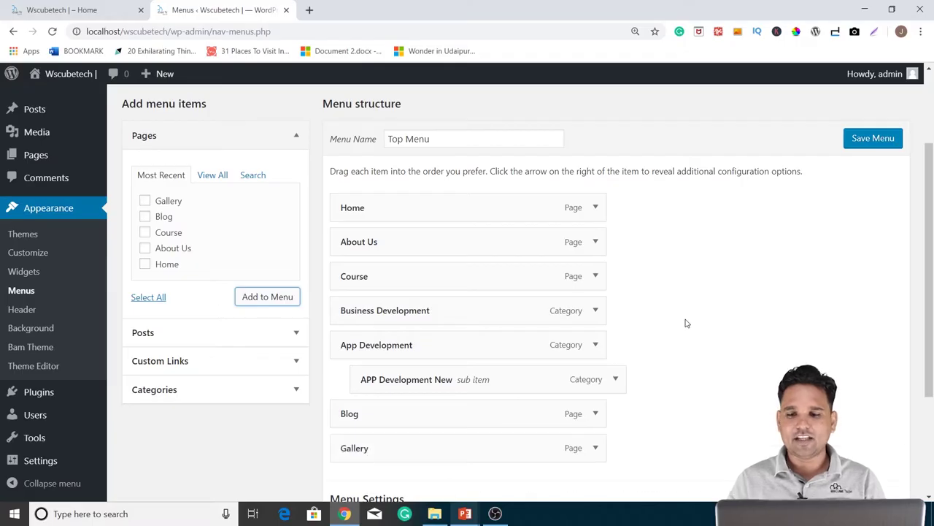
left_click(869, 142)
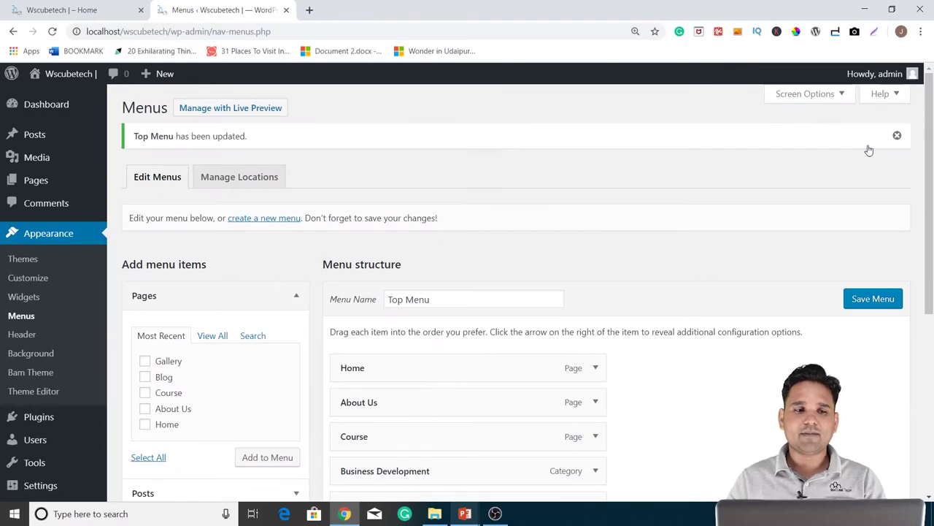
- Reload the live site and view the Gallery page through its navigation menu to check the images
left_click(62, 10)
left_click(52, 32)
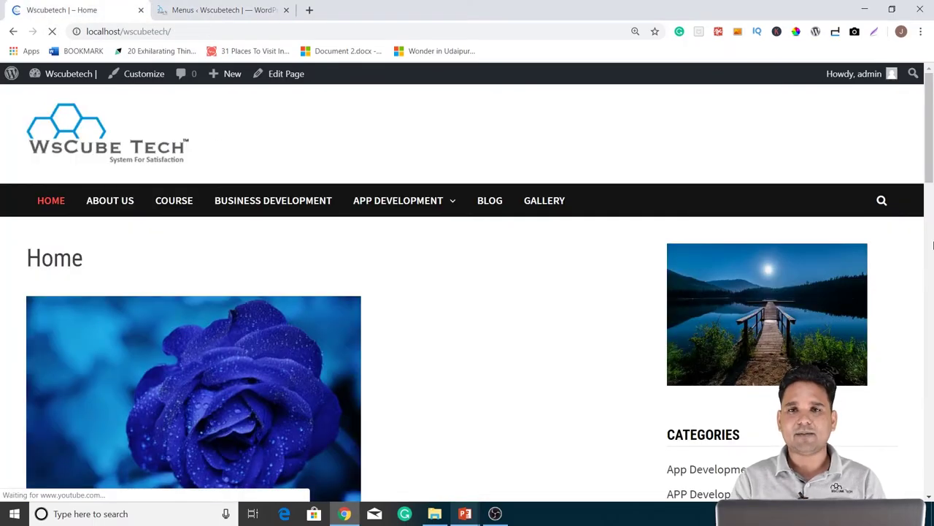
left_click(555, 202)
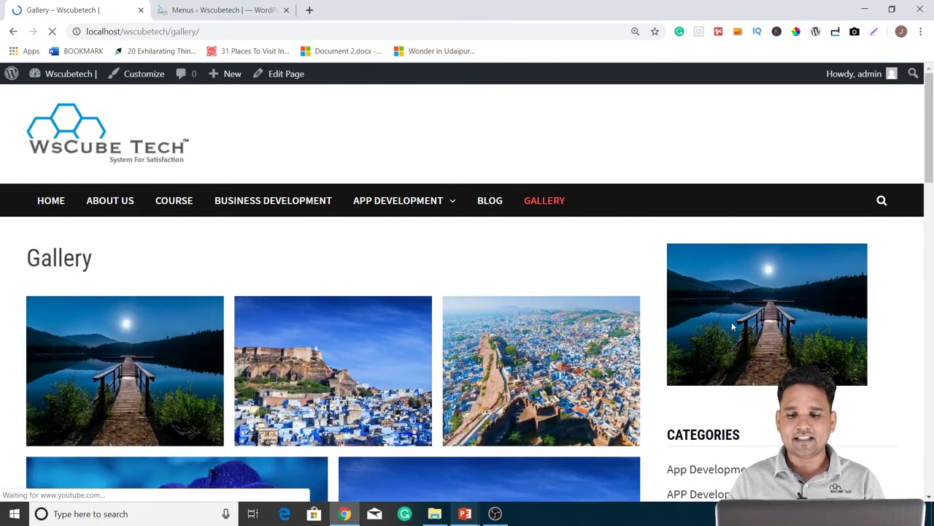
scroll(708, 283, "down", 3)
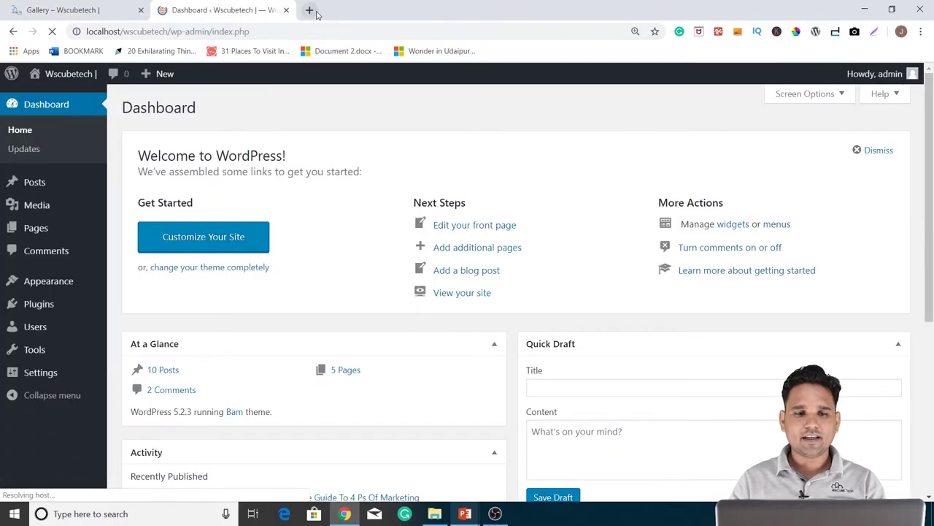
- Search Google for "lightbox wordpress plugin" in a new tab and copy the plugin name "Responsive Lightbox & Gallery" from the results
left_click(309, 10)
type("li")
key("Down")
key("Return")
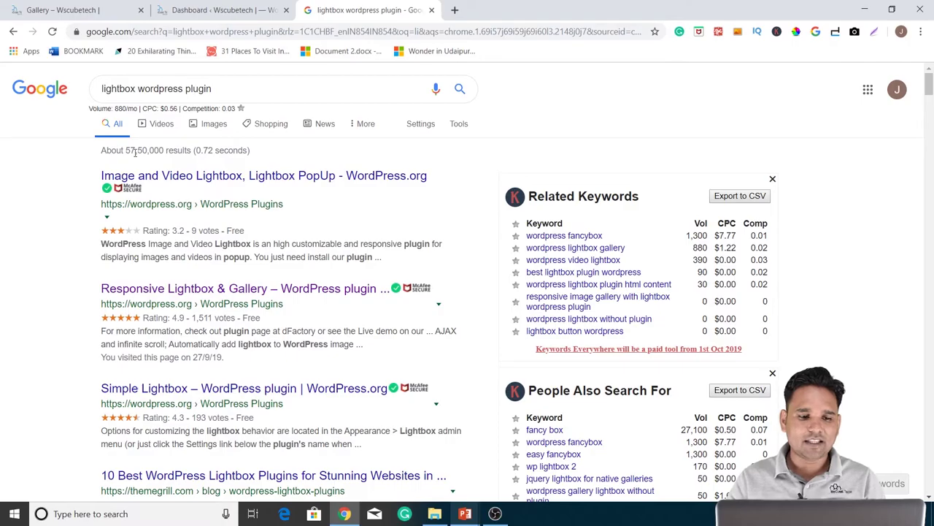
left_click_drag(95, 294, 267, 288)
key("ctrl+c")
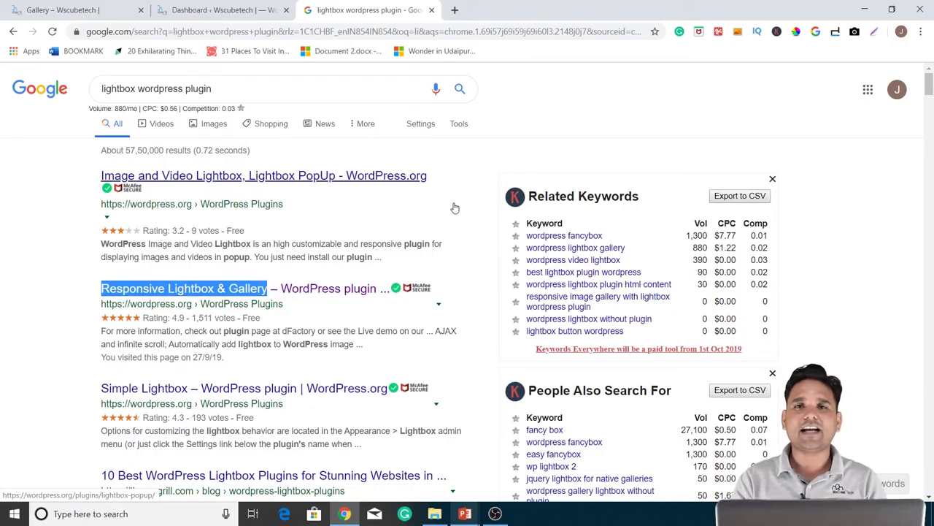
- Find the "Responsive Lightbox & Gallery" plugin by dFactory from the WordPress admin, then install and activate it
left_click(219, 10)
left_click(44, 305)
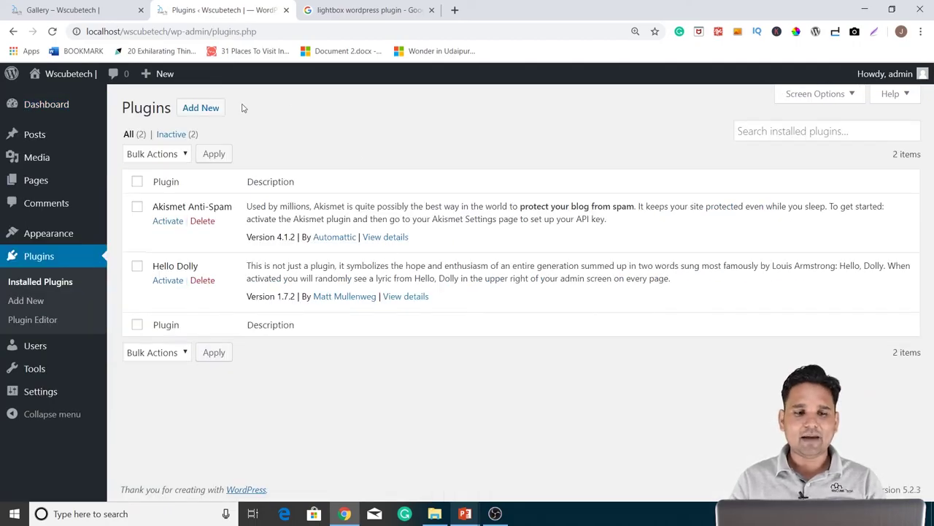
left_click(213, 115)
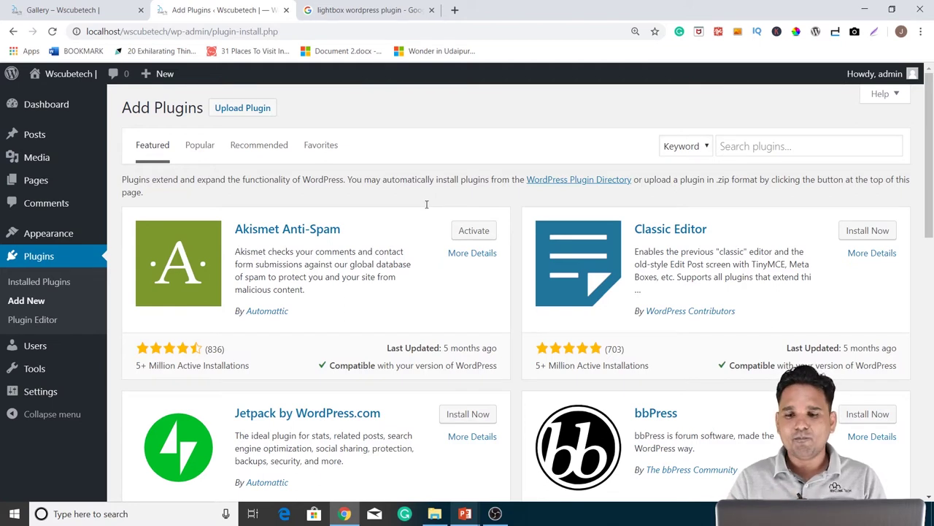
left_click(722, 146)
key("ctrl+v")
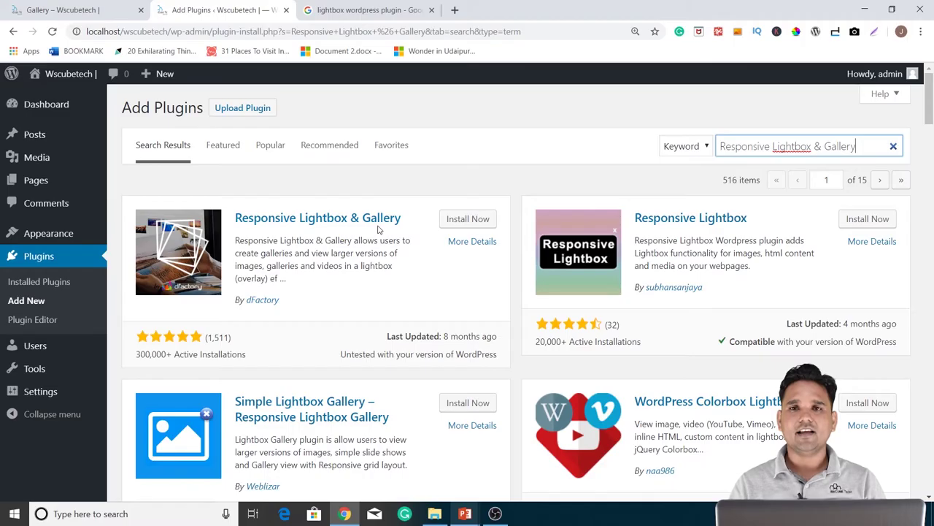
left_click(465, 219)
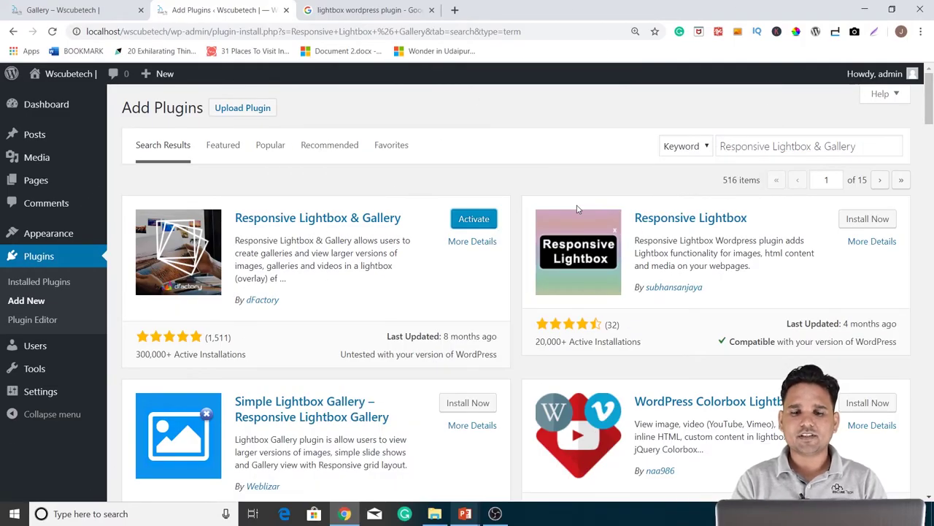
left_click(474, 219)
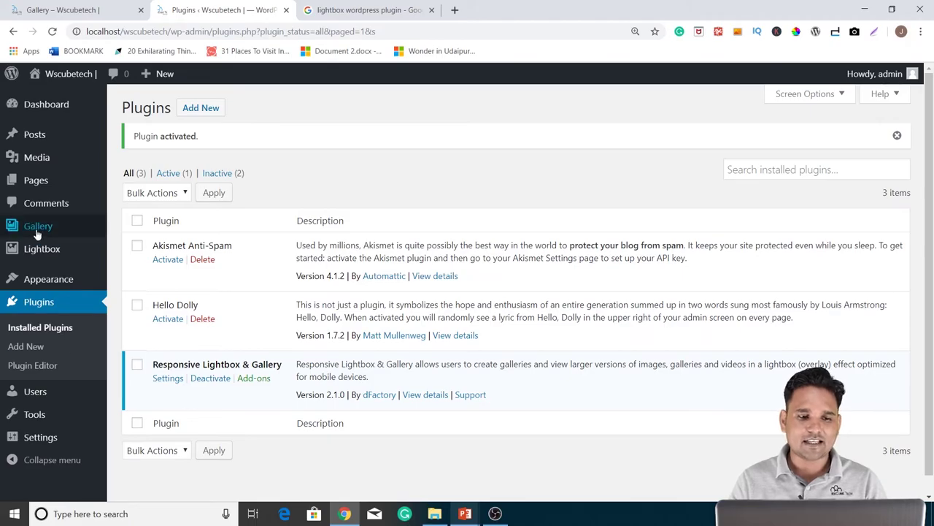
- Create a new gallery with the activated lightbox plugin and title it "Gallery"
mouse_move(37, 232)
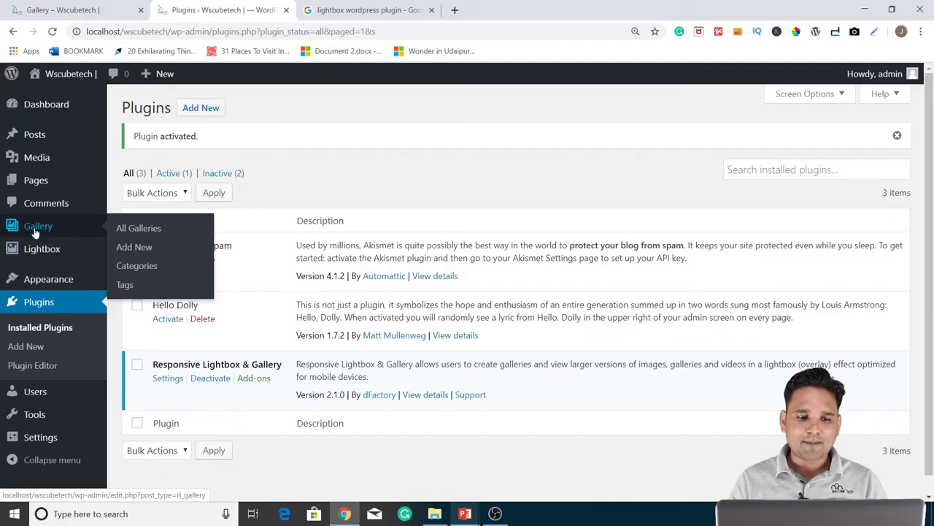
left_click(134, 247)
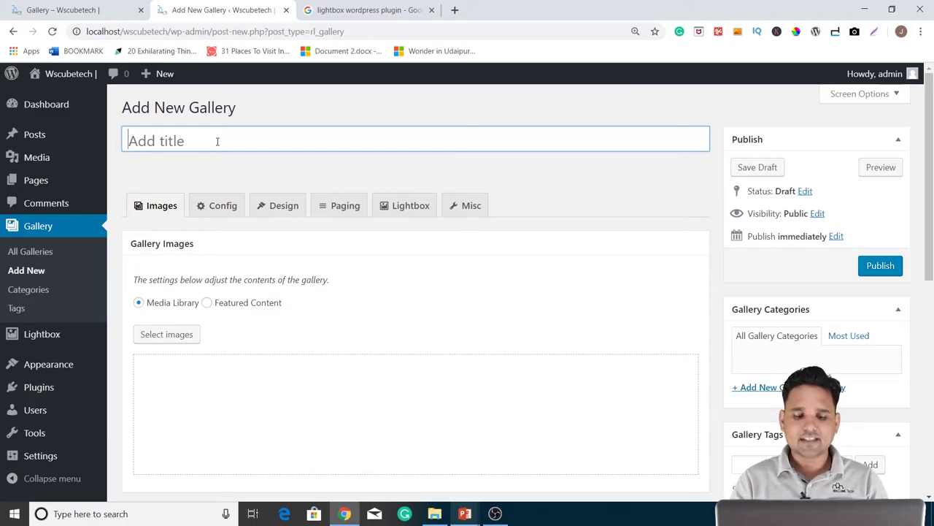
type("Gal")
type("lery")
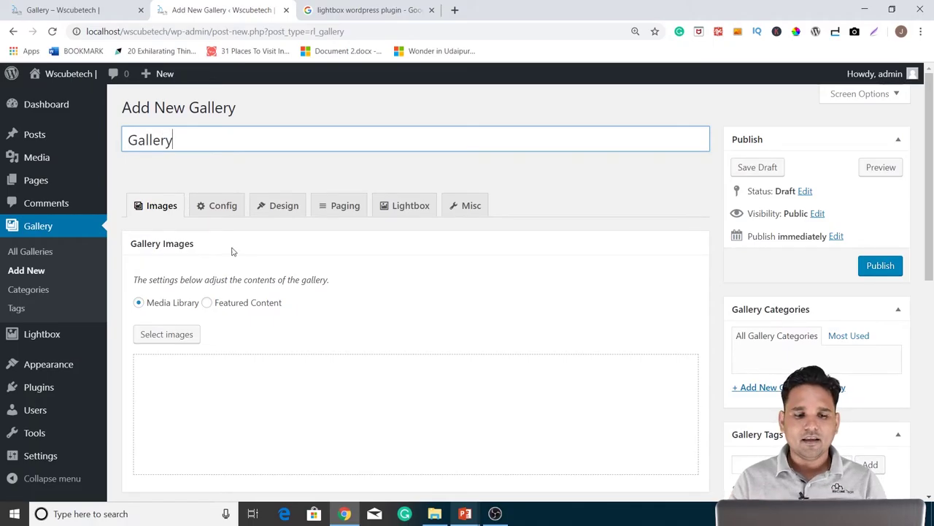
- Add the lake pier, both fort, aerial city and blue rose images from the media library to the new gallery
scroll(146, 218, "down", 2)
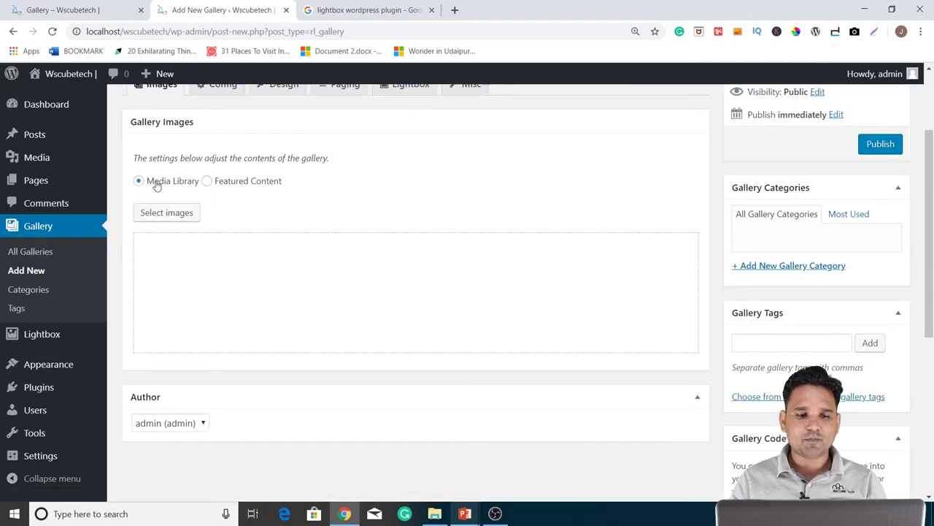
scroll(149, 217, "up", 1)
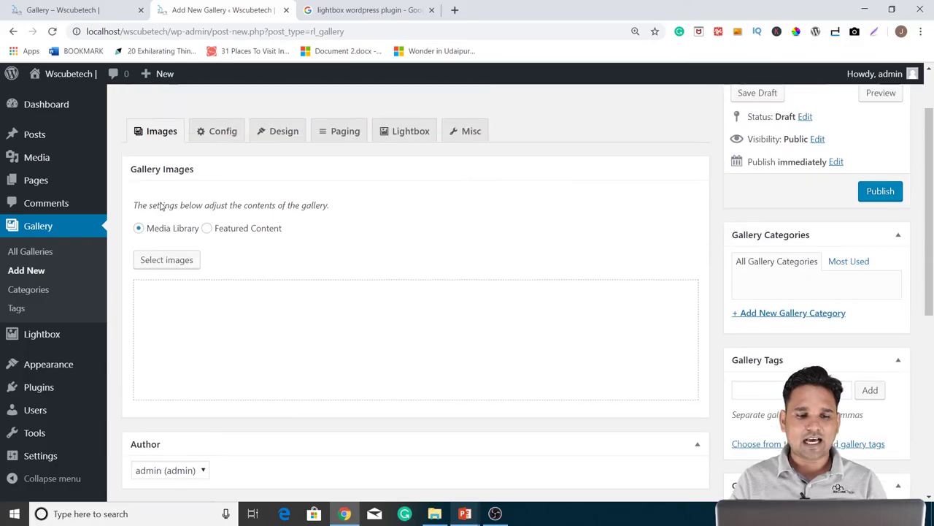
left_click(180, 277)
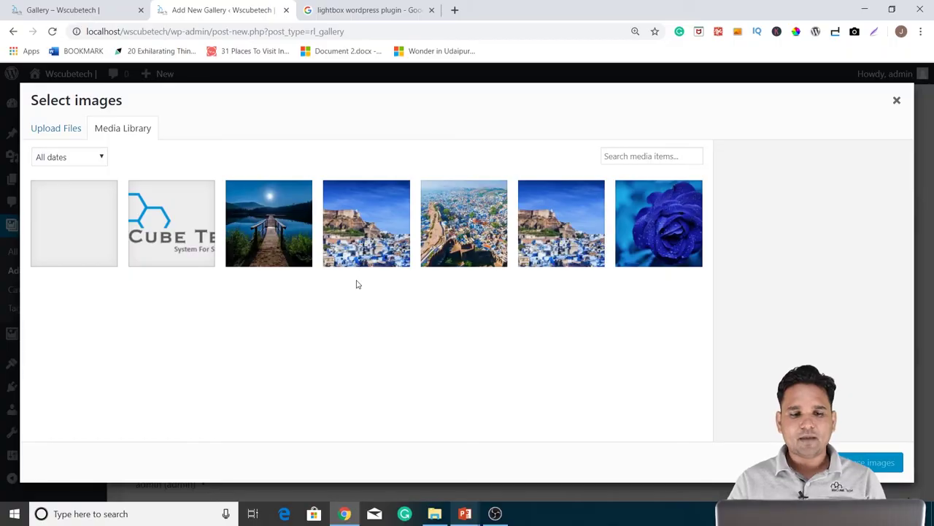
left_click(251, 243)
left_click(343, 238)
left_click(452, 227)
left_click(534, 223)
left_click(635, 221)
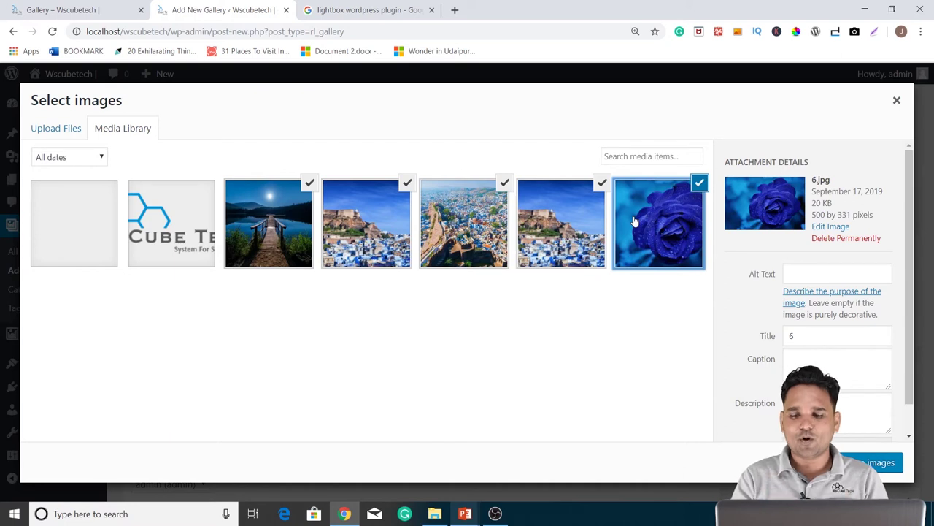
left_click(873, 462)
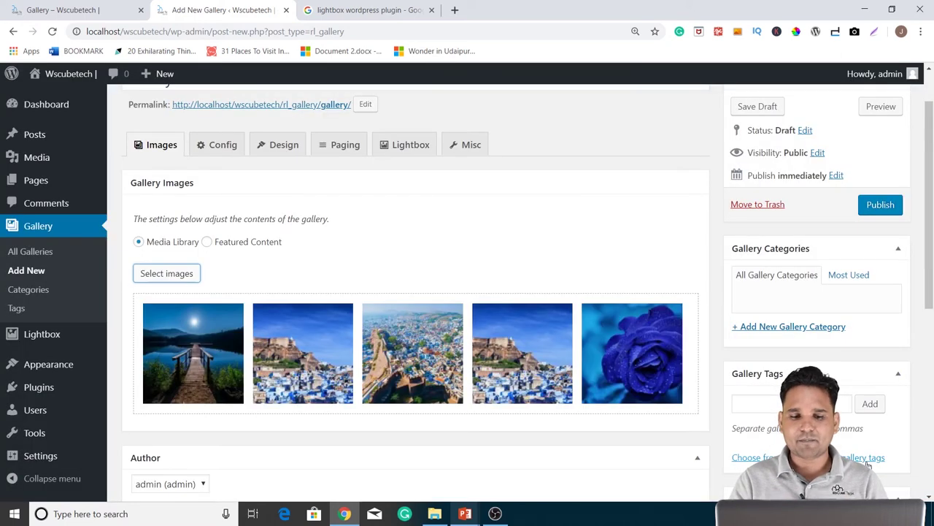
- Set the new gallery's number of columns to 4 in its configuration and publish the gallery
scroll(224, 227, "up", 1)
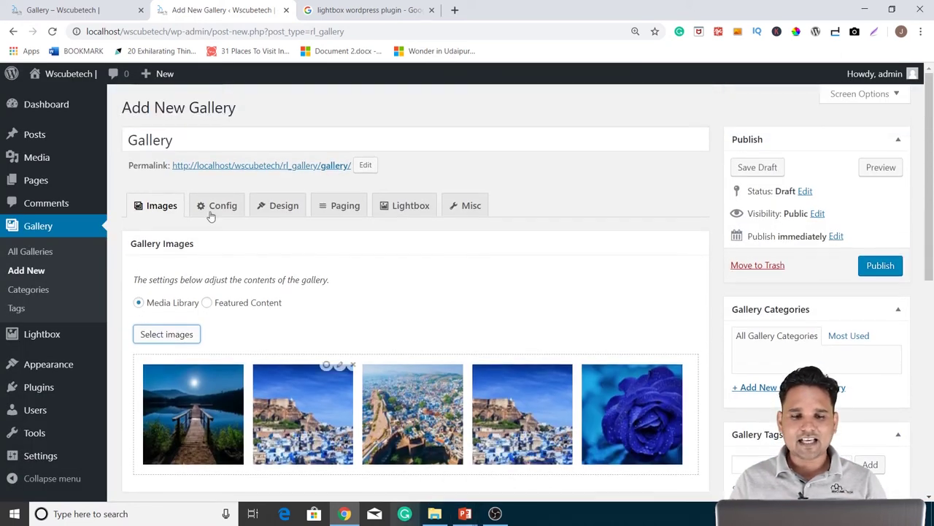
left_click(233, 212)
scroll(226, 201, "down", 2)
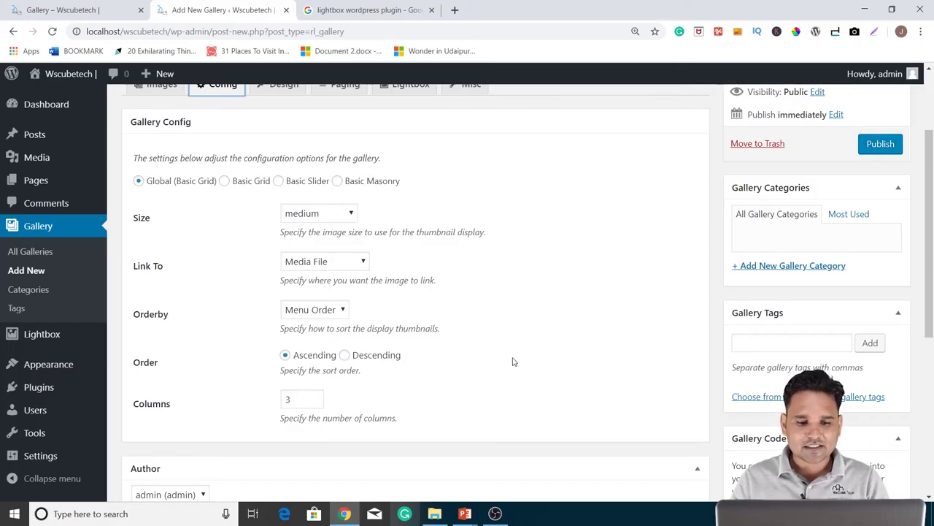
scroll(341, 341, "down", 2)
scroll(298, 192, "up", 3)
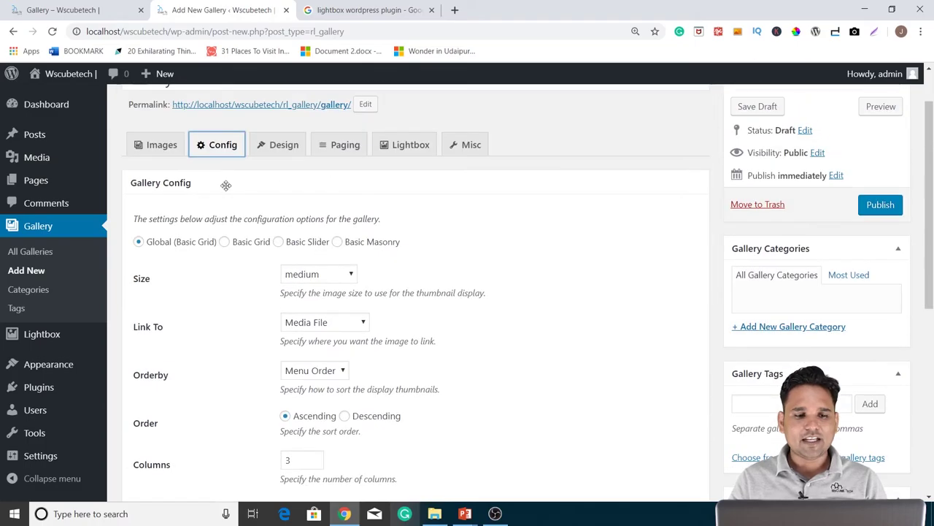
scroll(242, 316, "down", 4)
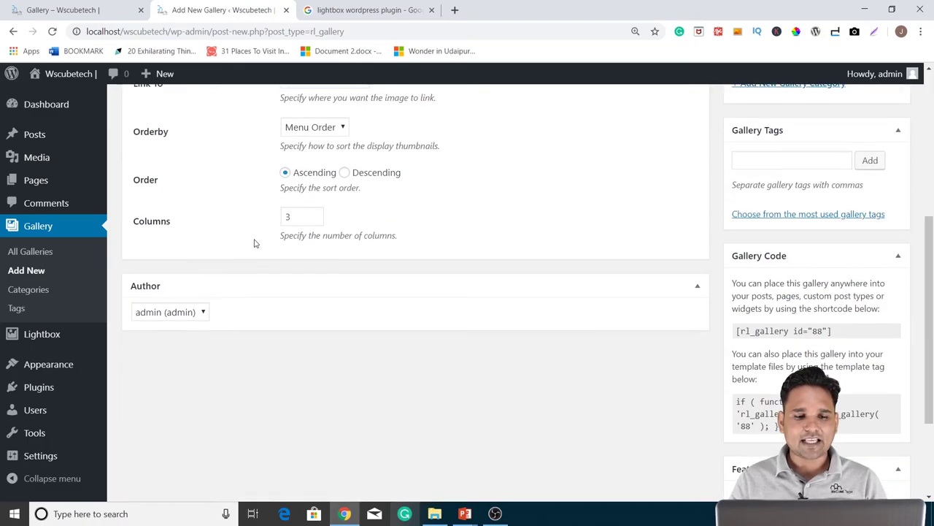
left_click(289, 217)
left_click(315, 216)
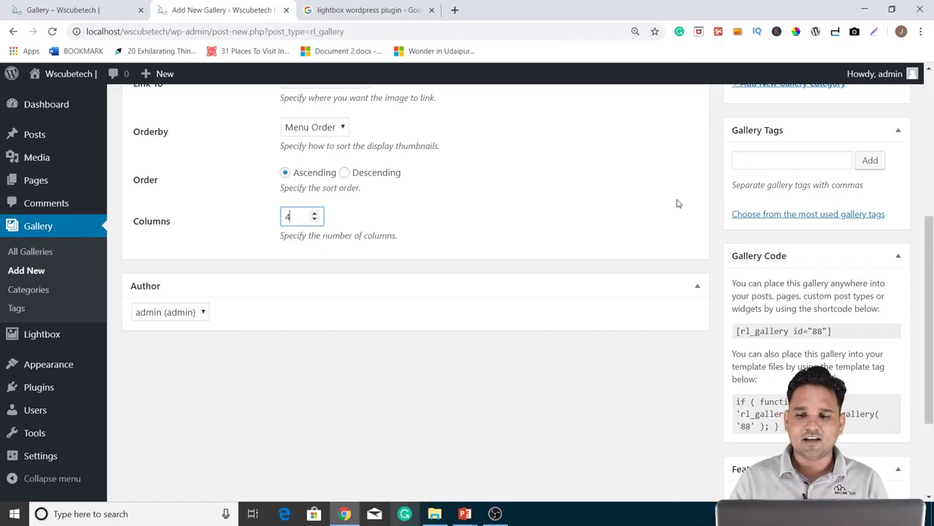
scroll(565, 173, "up", 3)
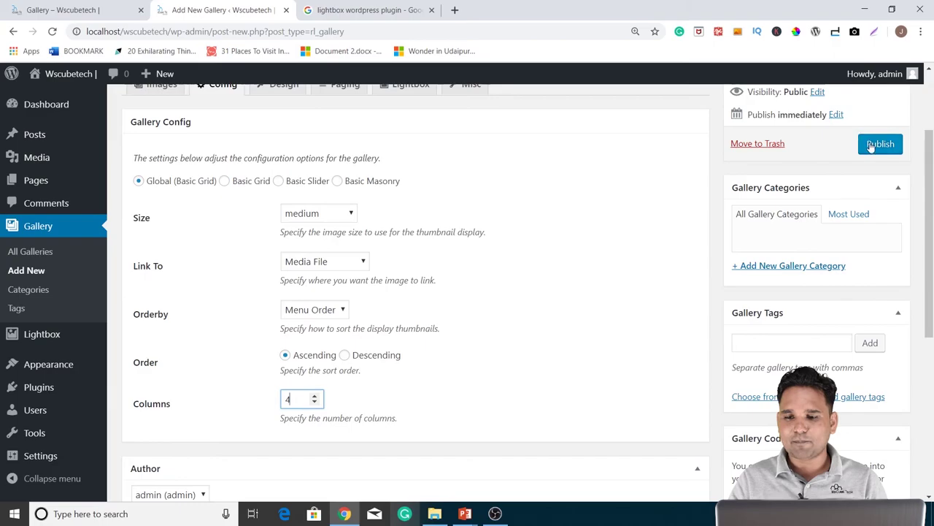
left_click(871, 147)
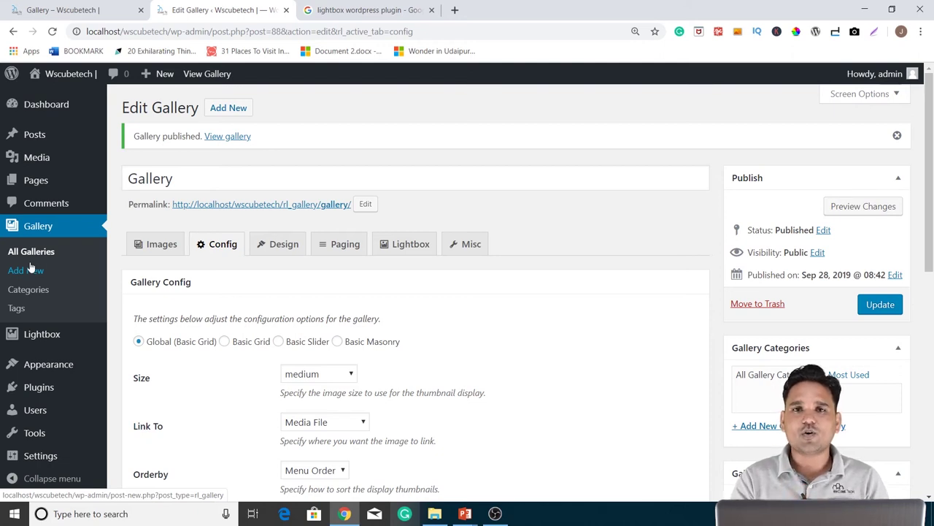
- Copy the published gallery's shortcode [rl_gallery id="88"] from its Gallery Code section
scroll(438, 253, "down", 5)
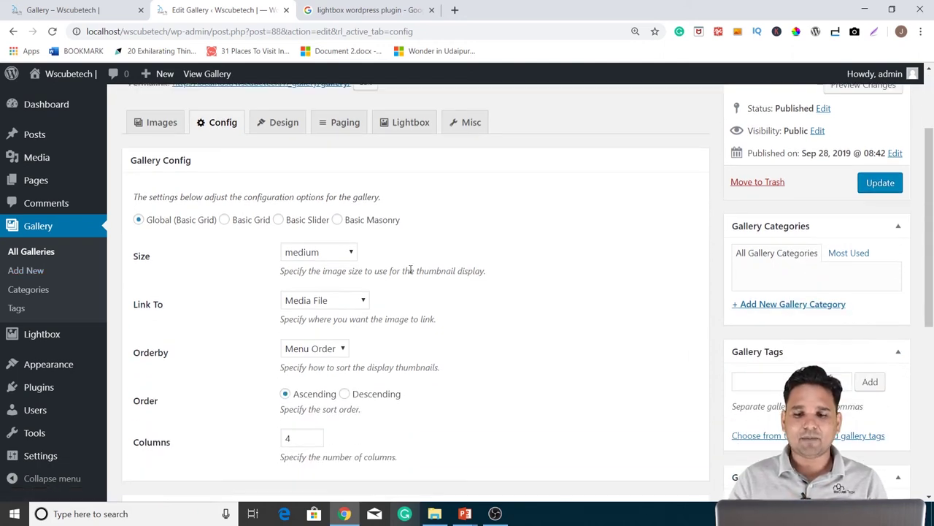
scroll(438, 253, "down", 1)
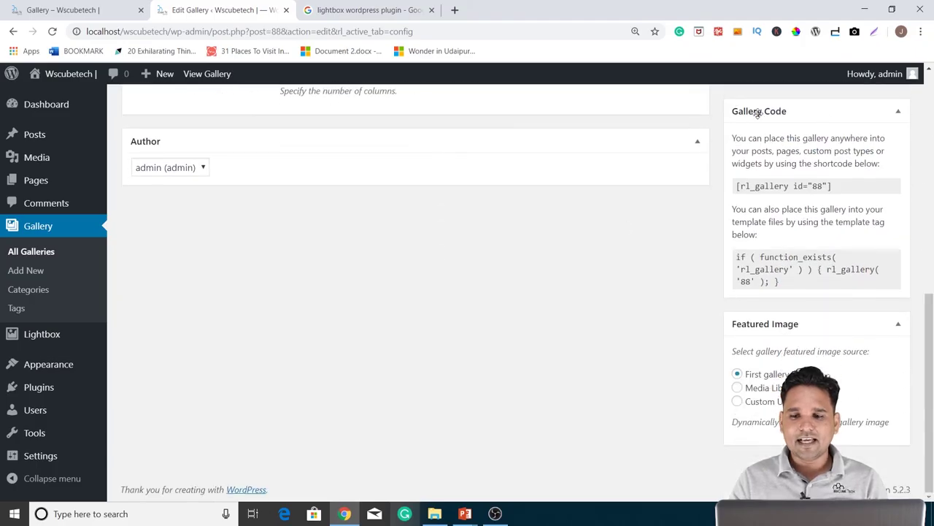
left_click_drag(737, 186, 850, 187)
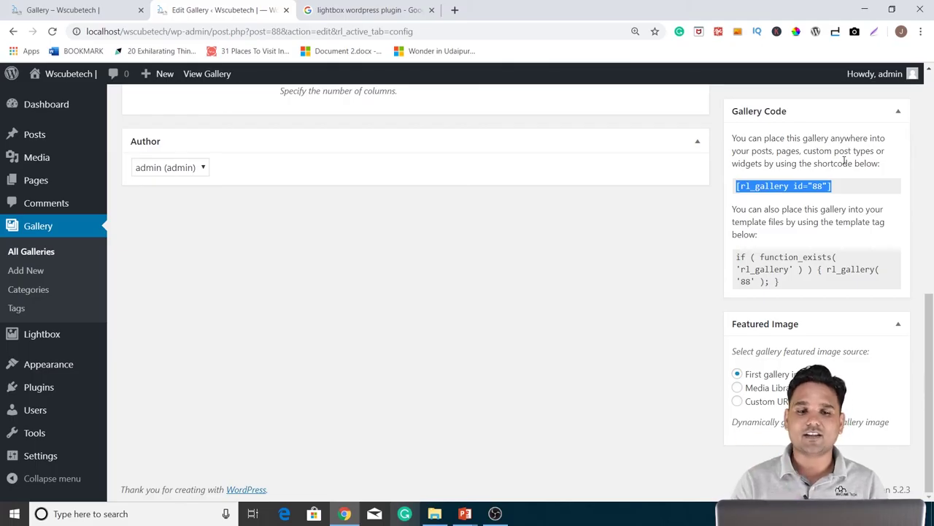
scroll(517, 192, "up", 10)
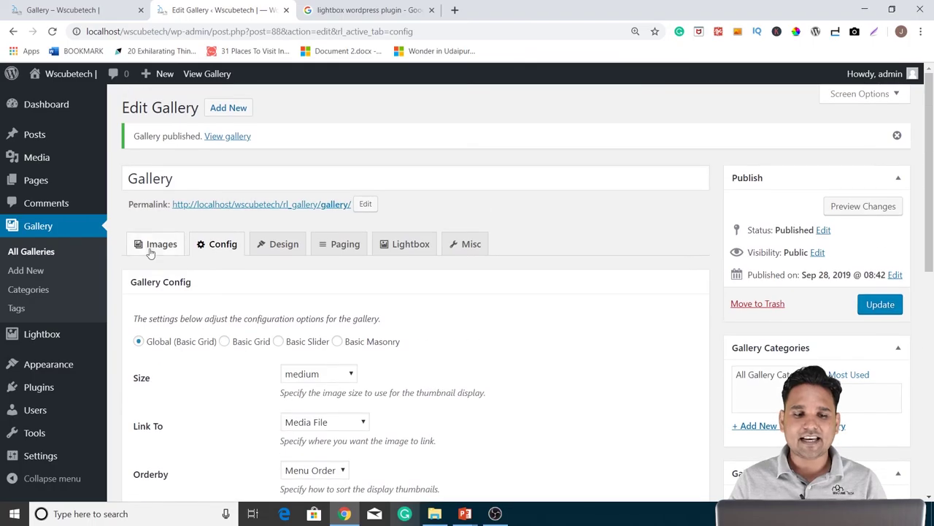
left_click(145, 254)
scroll(392, 292, "down", 3)
scroll(818, 291, "down", 2)
scroll(818, 291, "down", 1)
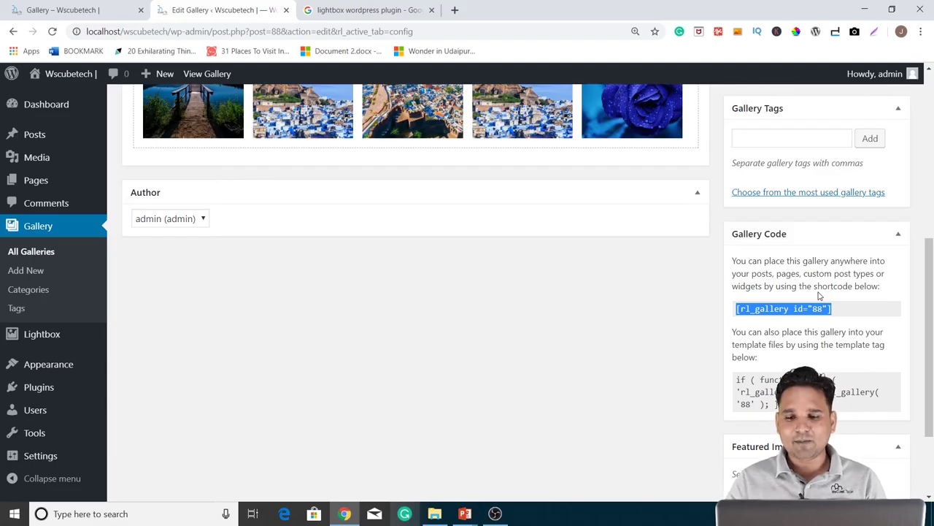
scroll(819, 295, "down", 1)
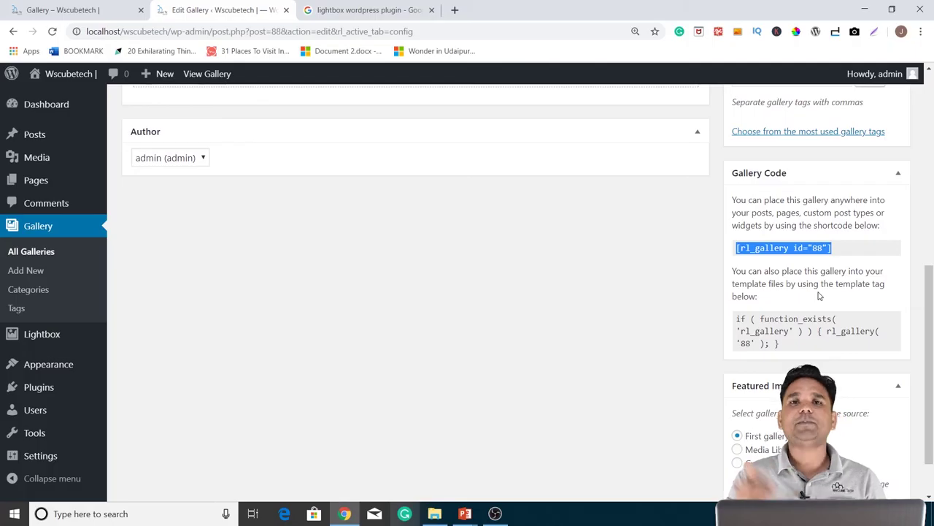
left_click_drag(780, 343, 734, 317)
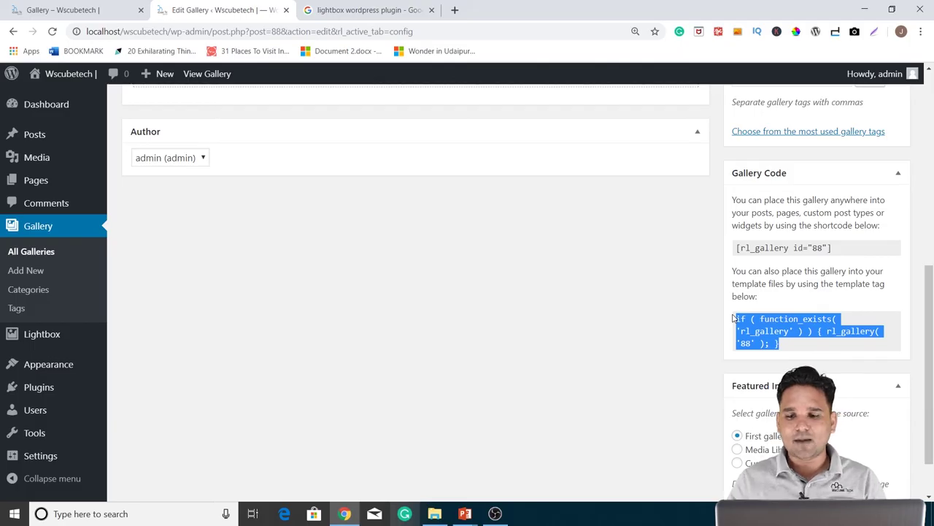
left_click_drag(734, 248, 854, 237)
key("ctrl+c")
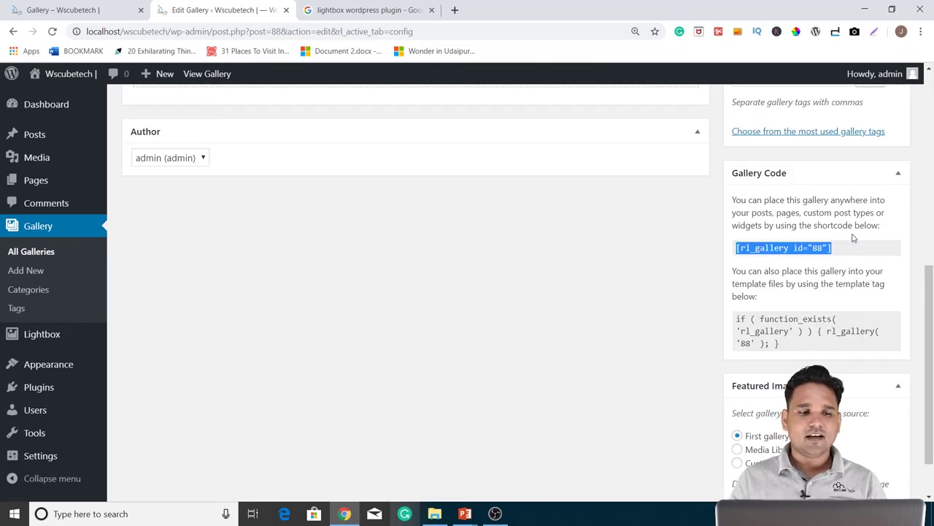
- Paste the shortcode [rl_gallery id="88"] into the body of the About Us page and update the page
scroll(63, 244, "up", 3)
left_click(79, 184)
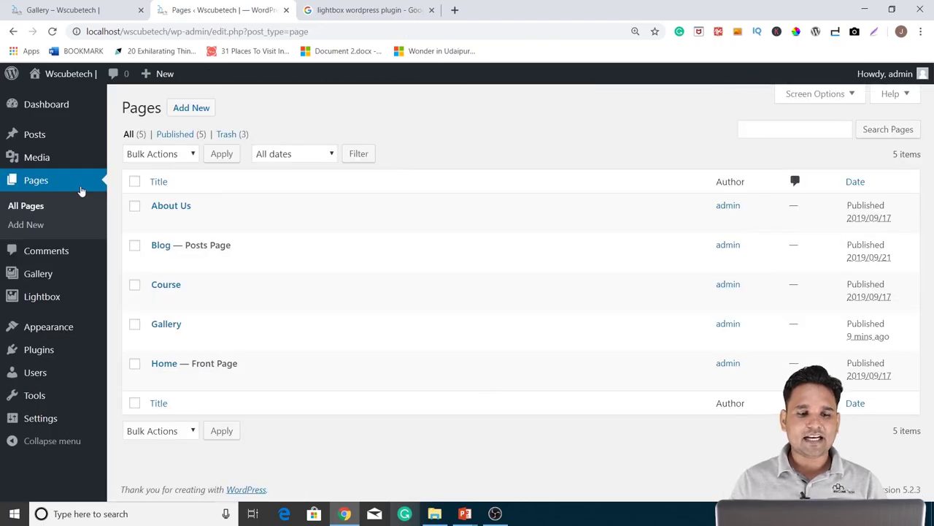
left_click(159, 220)
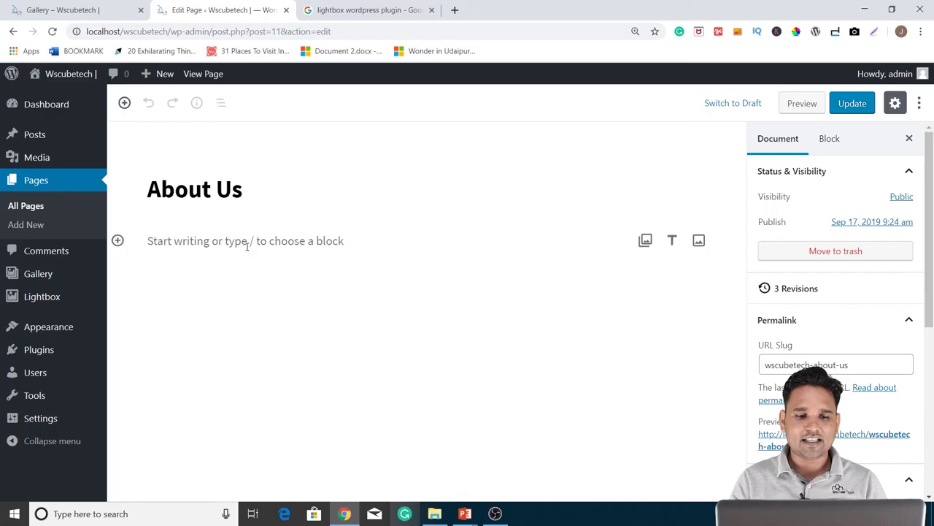
left_click(247, 244)
key("ctrl+v")
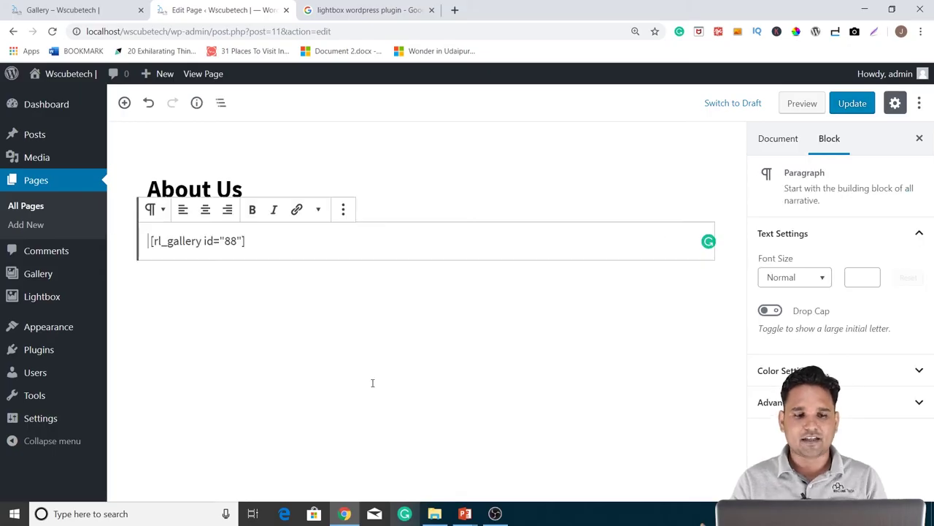
left_click(853, 103)
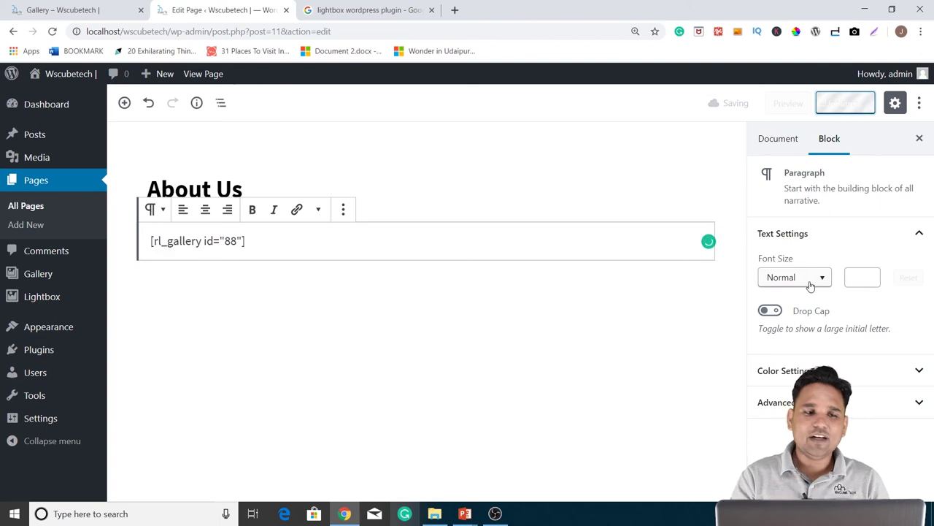
mouse_move(48, 273)
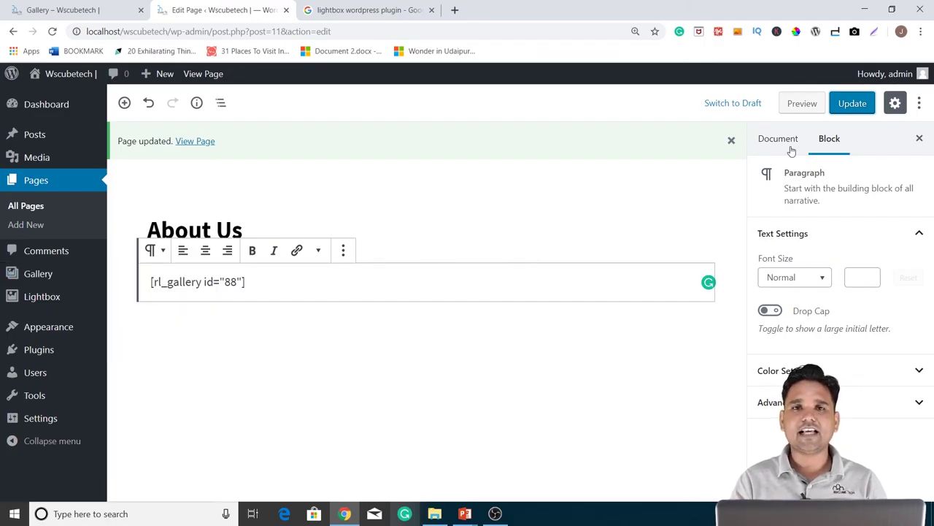
- View the About Us page on the live site and check the embedded gallery's layout
left_click(81, 6)
scroll(242, 326, "up", 3)
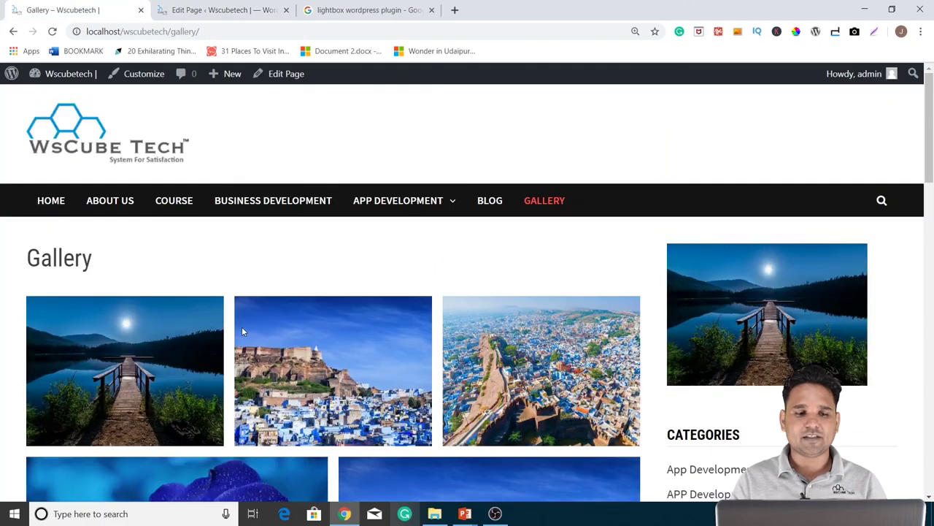
left_click(101, 205)
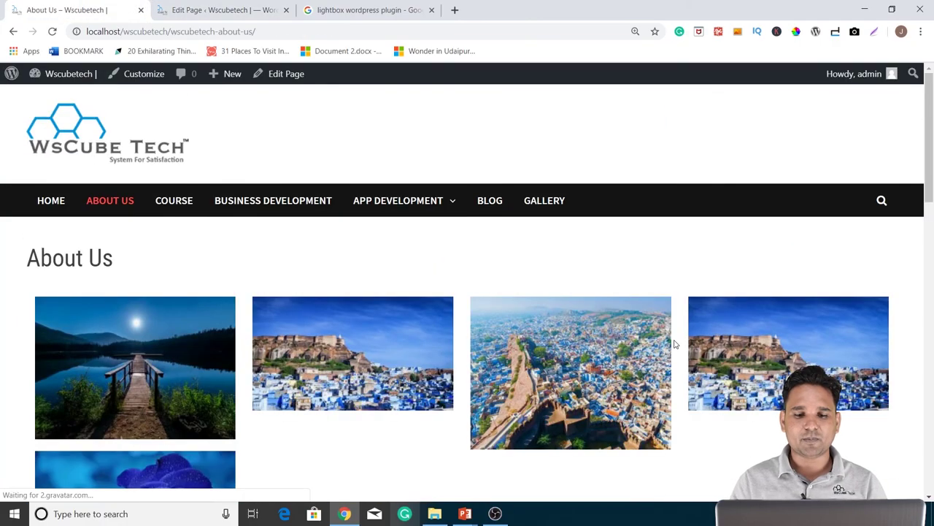
scroll(444, 367, "down", 5)
scroll(205, 290, "up", 2)
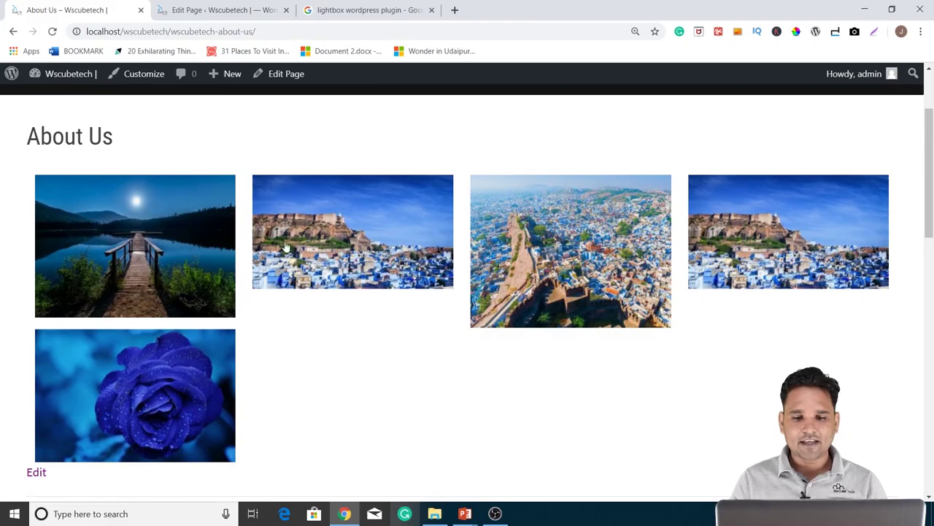
- Preview the lake pier image in the lightbox, then the fort image and the two after it, closing the lightbox each time
left_click(146, 229)
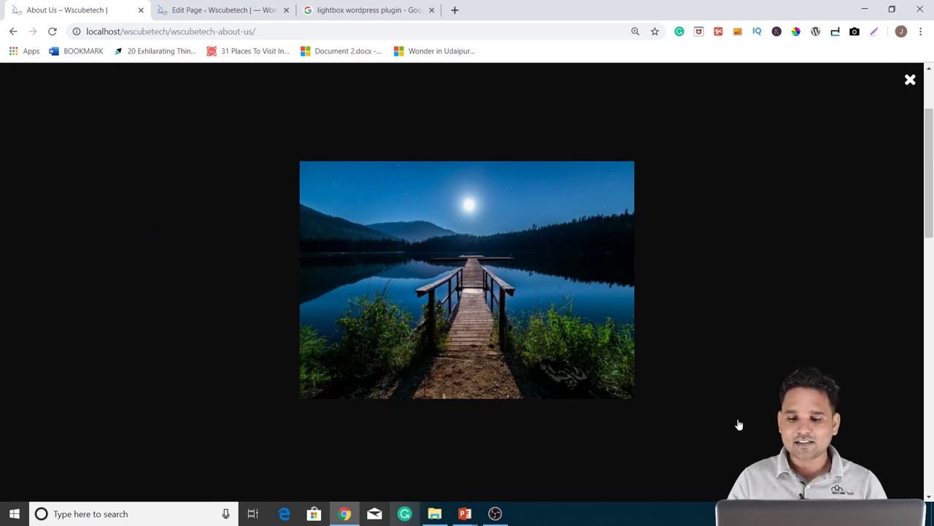
left_click(910, 80)
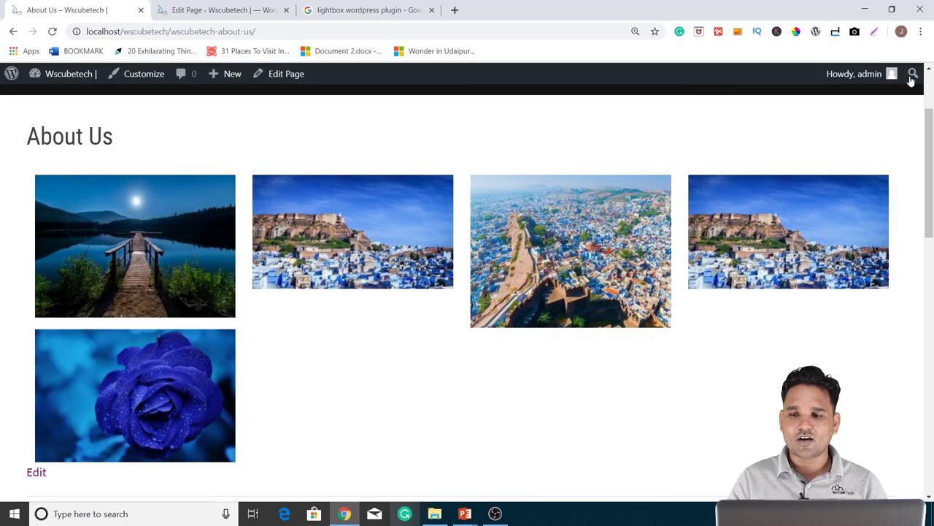
left_click(413, 224)
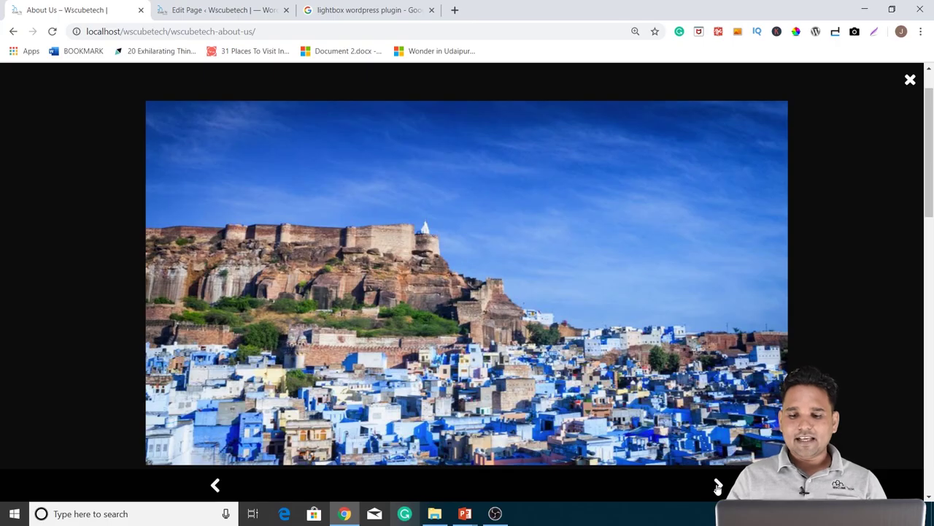
left_click(718, 486)
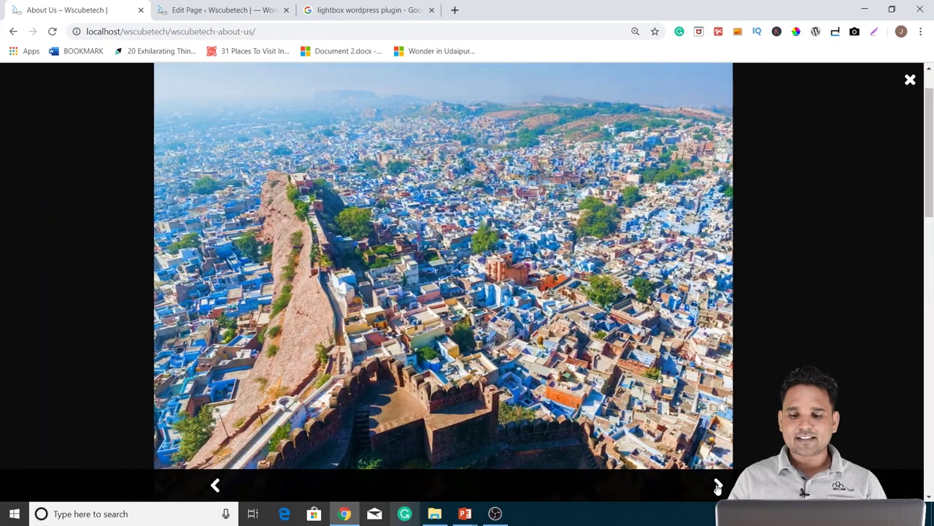
left_click(718, 486)
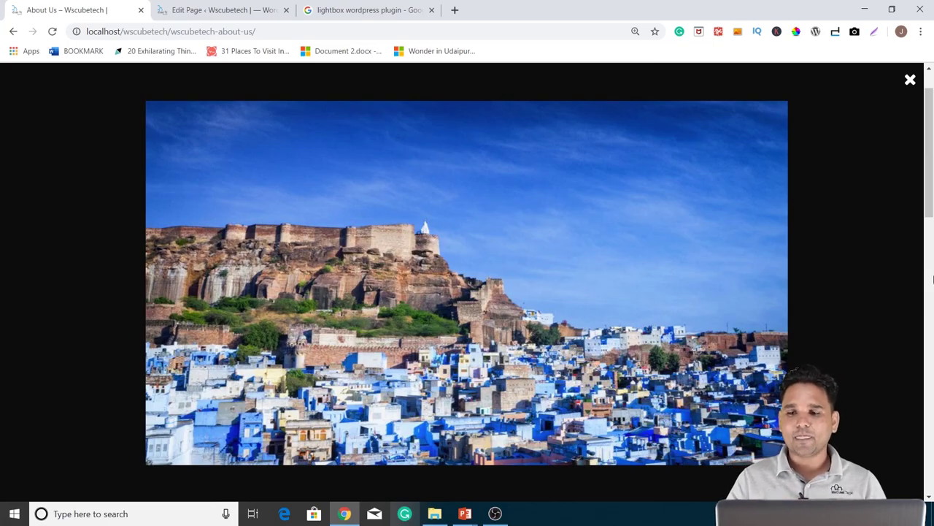
left_click(910, 80)
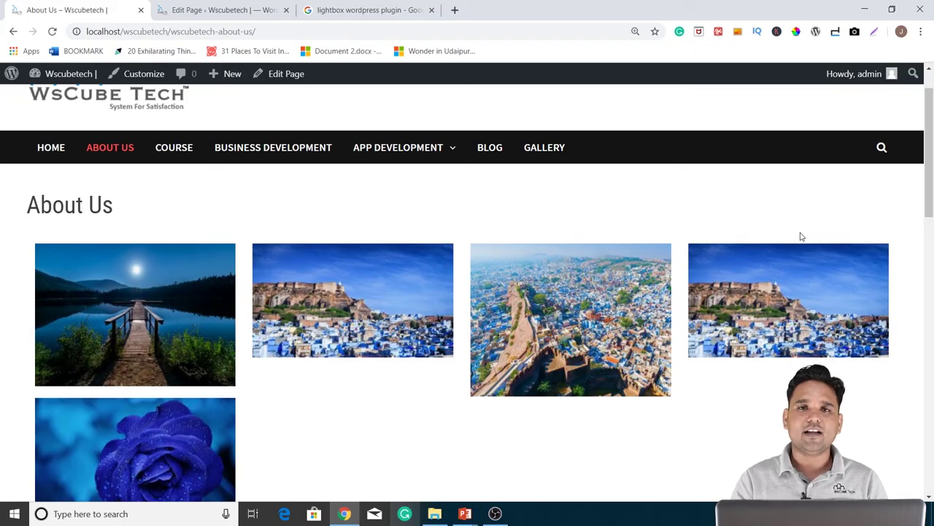
- Return to the About Us page editor and show the document settings around Featured Image and Page Attributes
left_click(188, 8)
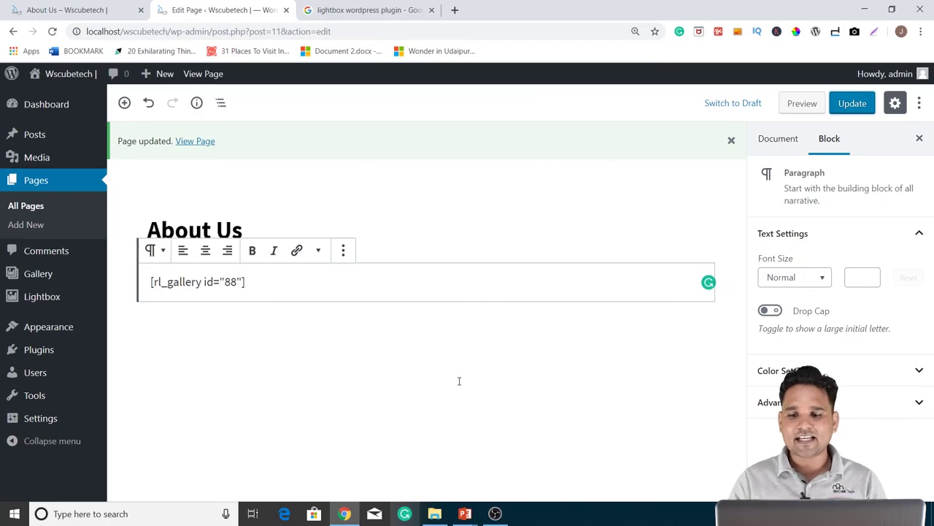
left_click(779, 139)
scroll(783, 226, "down", 6)
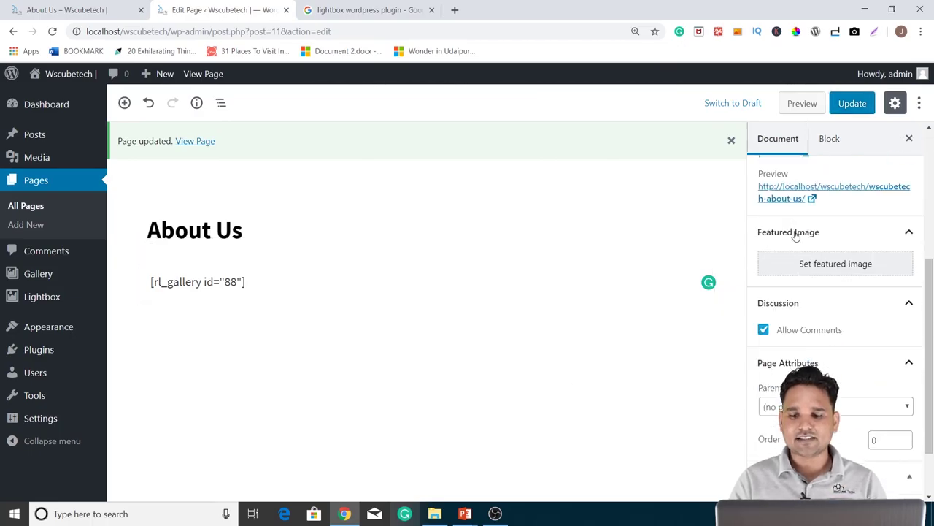